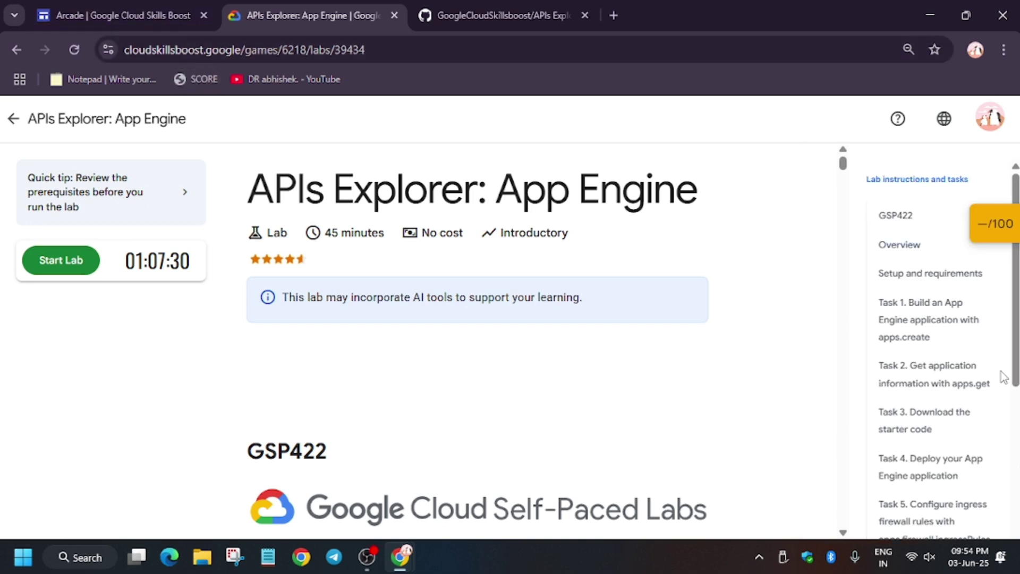
Step: Start the APIs Explorer: App Engine lab in Google Cloud Skills Boost
click(61, 260)
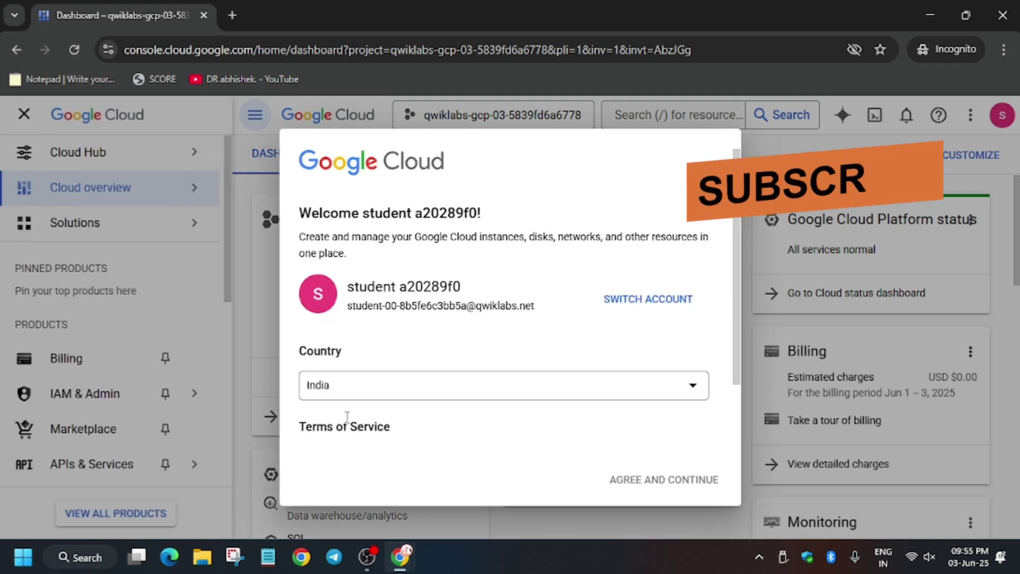
Step: Accept the Google Cloud terms of service and launch Cloud Shell
click(306, 389)
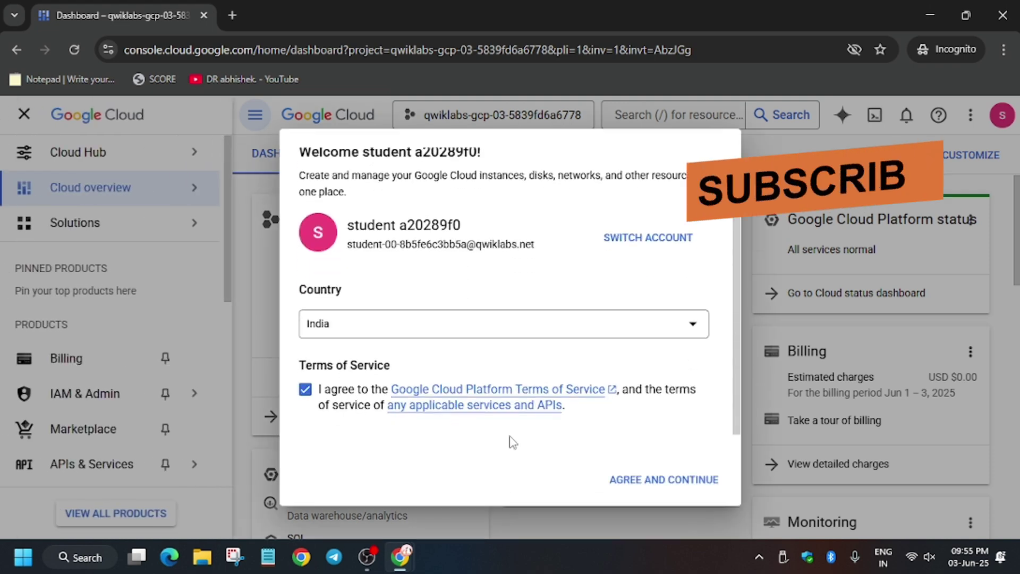
click(654, 478)
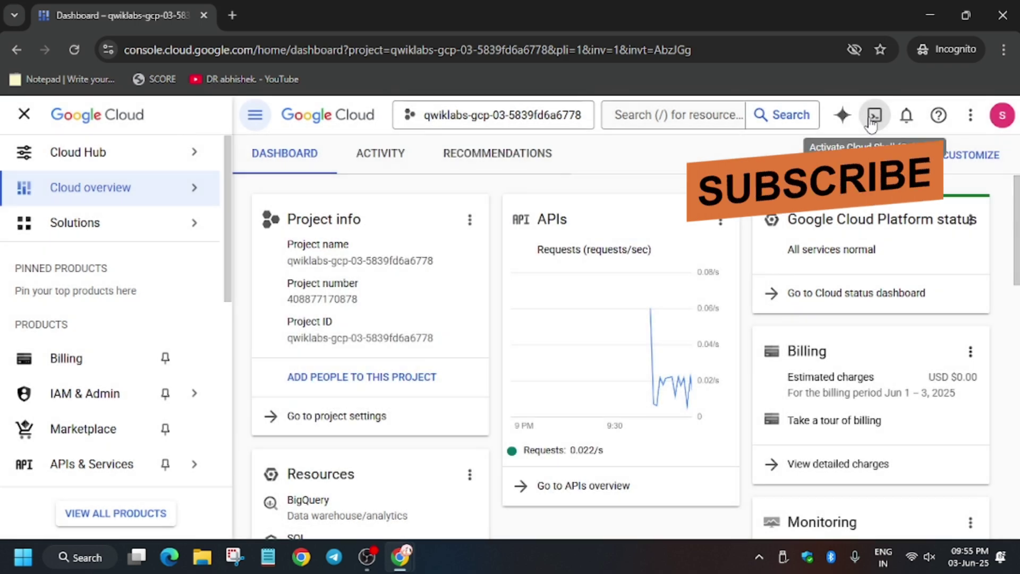
click(875, 115)
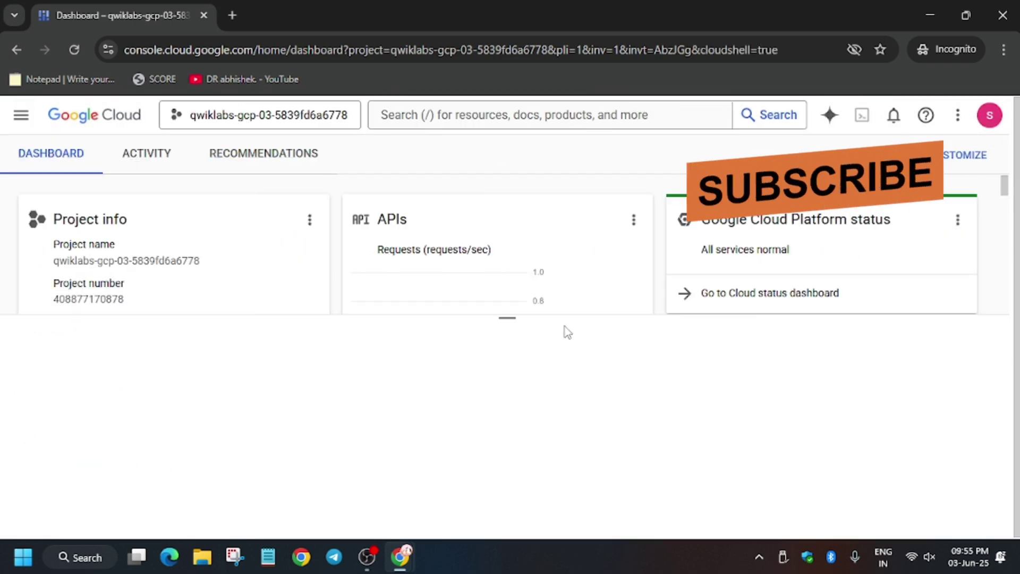
Step: Enlarge the Cloud Shell terminal and continue past its intro dialog
drag(506, 317, 503, 257)
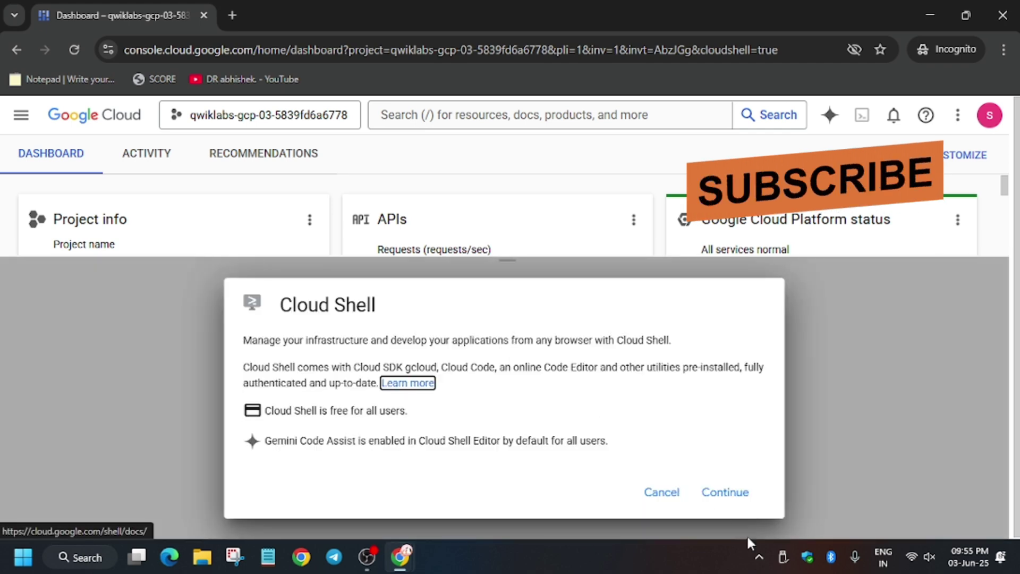
click(724, 491)
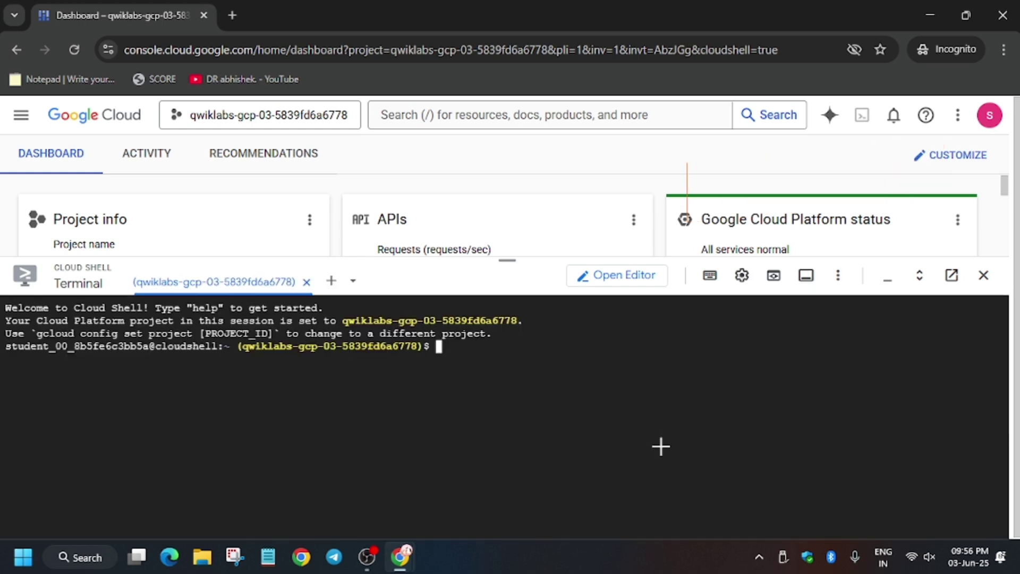
Step: Copy the lab's CloudShell commands from GitHub and run them in Cloud Shell
key(alt+Tab)
click(446, 15)
scroll(673, 305, down, 5)
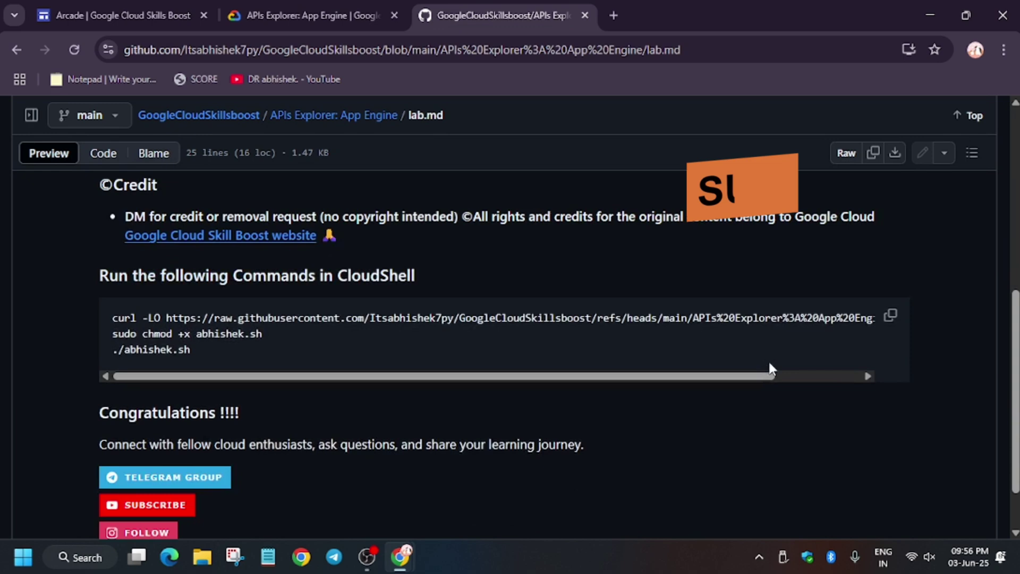
scroll(768, 360, down, 2)
click(891, 249)
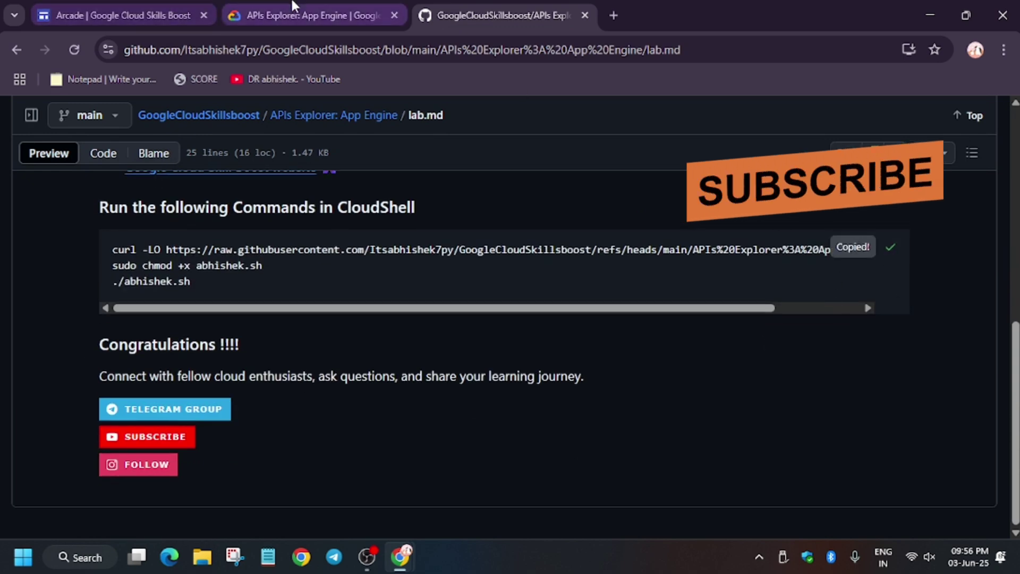
key(alt+Tab)
key(ctrl+v)
key(Return)
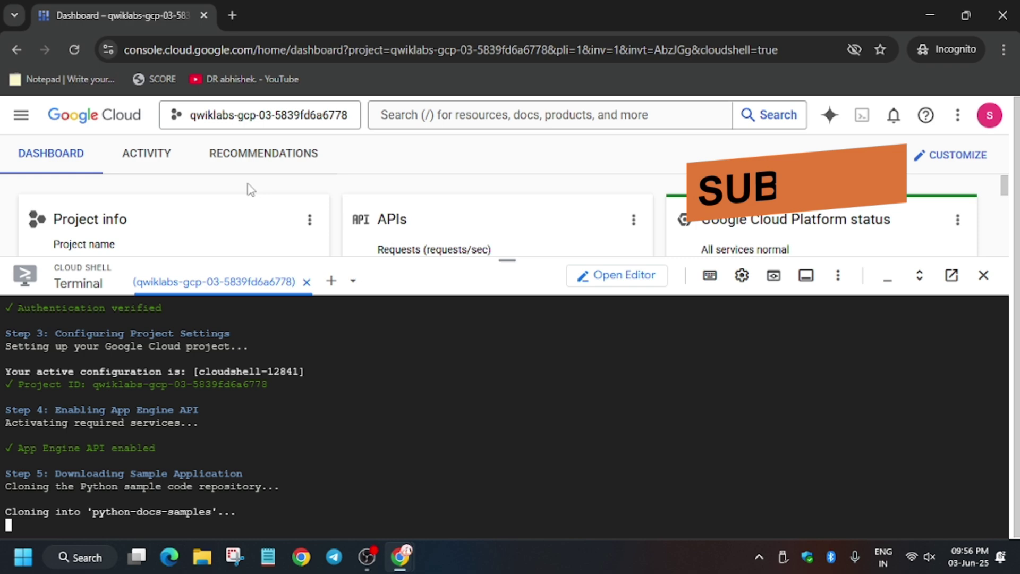
Step: In a second Cloud Shell tab, run gcloud auth login and confirm with y
click(330, 280)
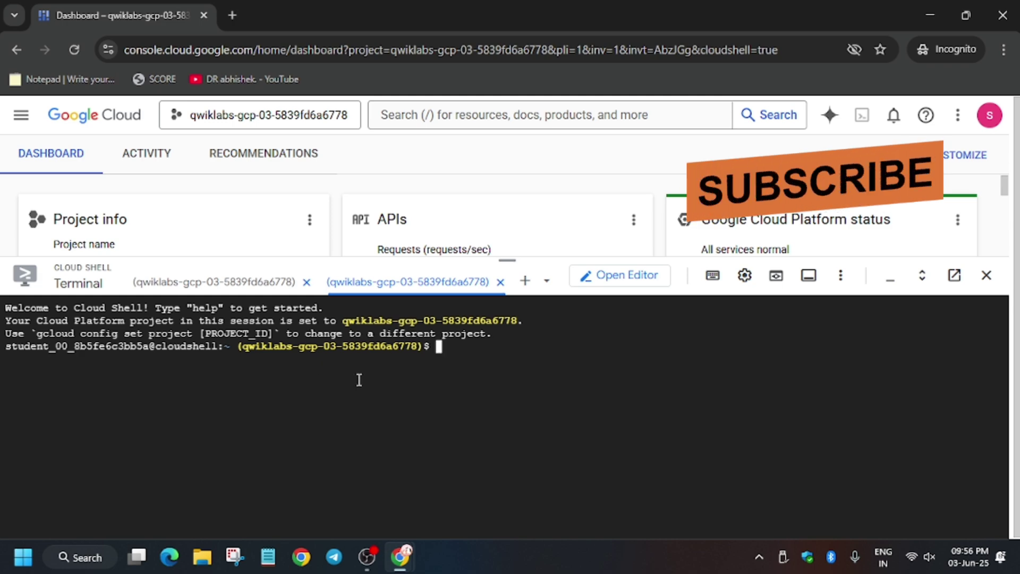
text(gcloud aut)
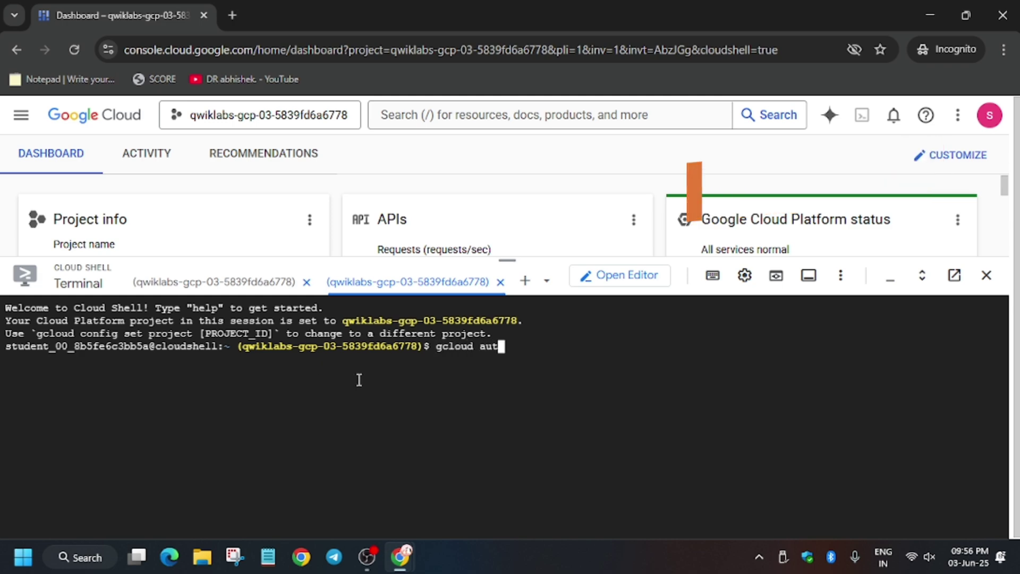
text(h login)
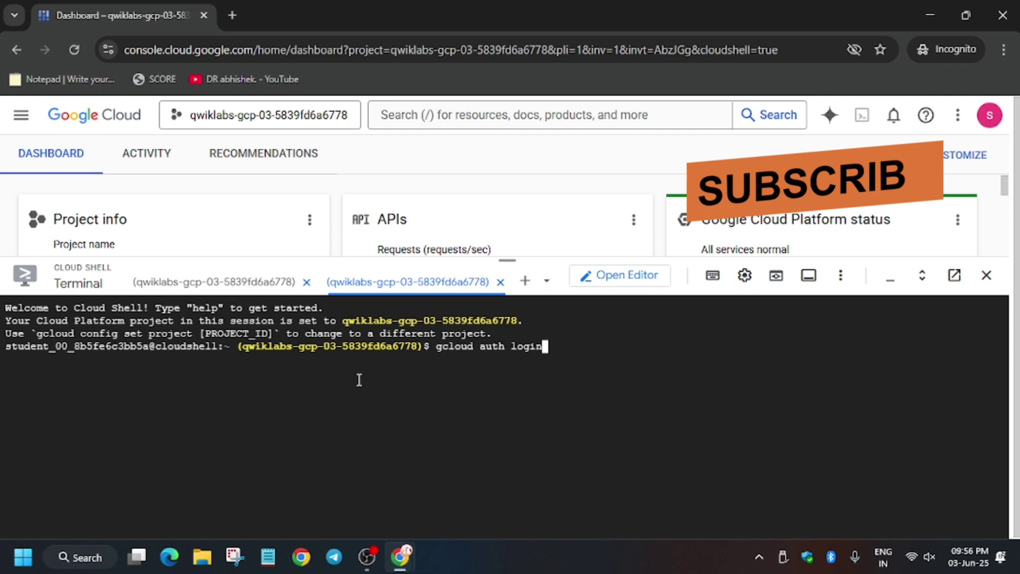
key(Return)
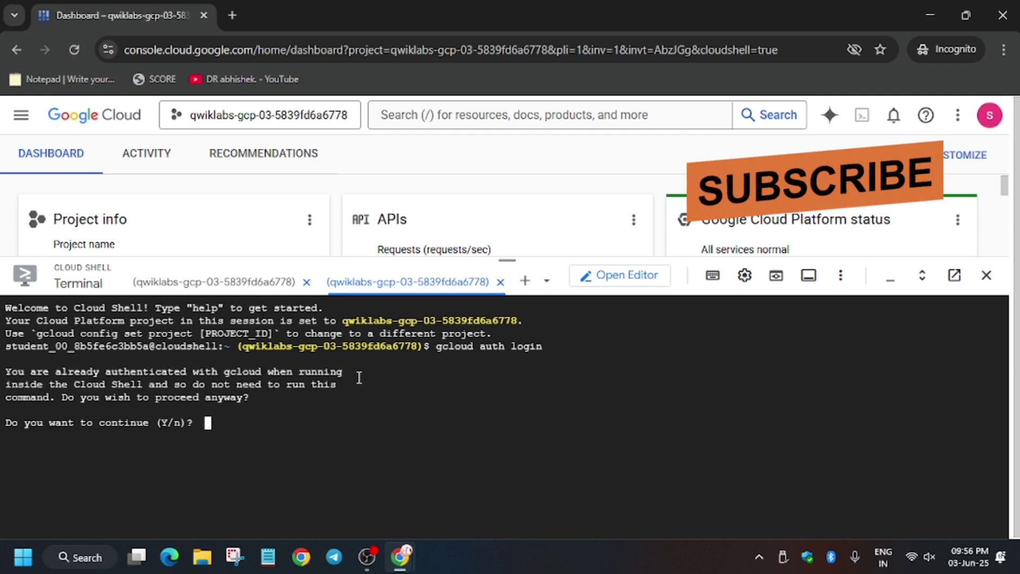
text(y)
key(Return)
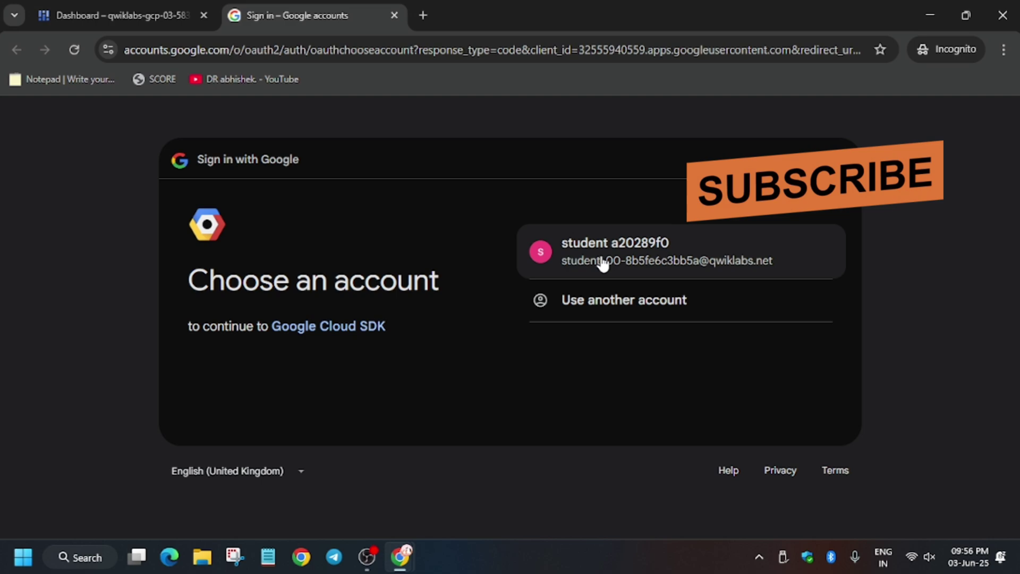
Step: Sign in to Google Cloud SDK with the lab student account and allow access
click(603, 263)
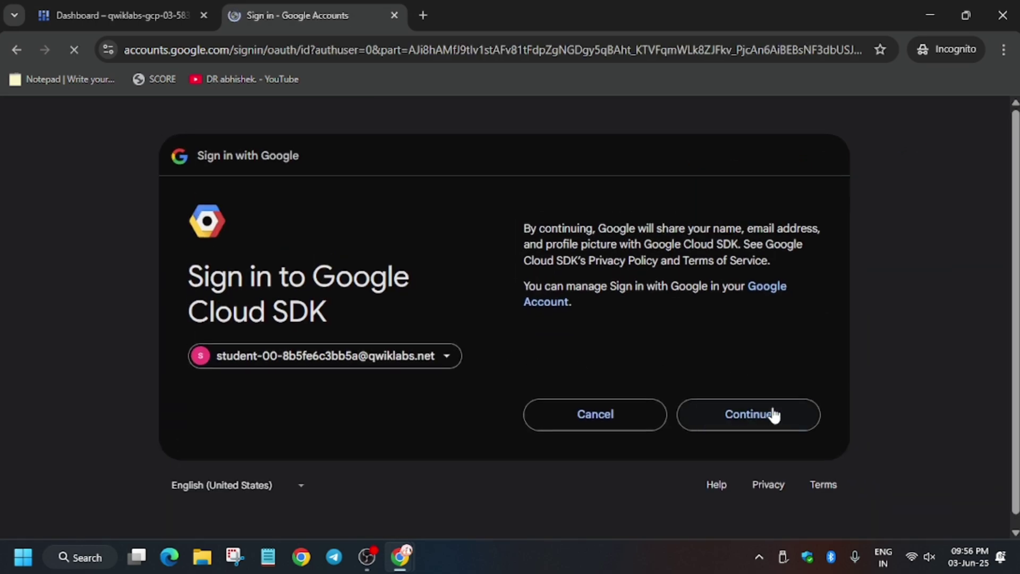
click(748, 414)
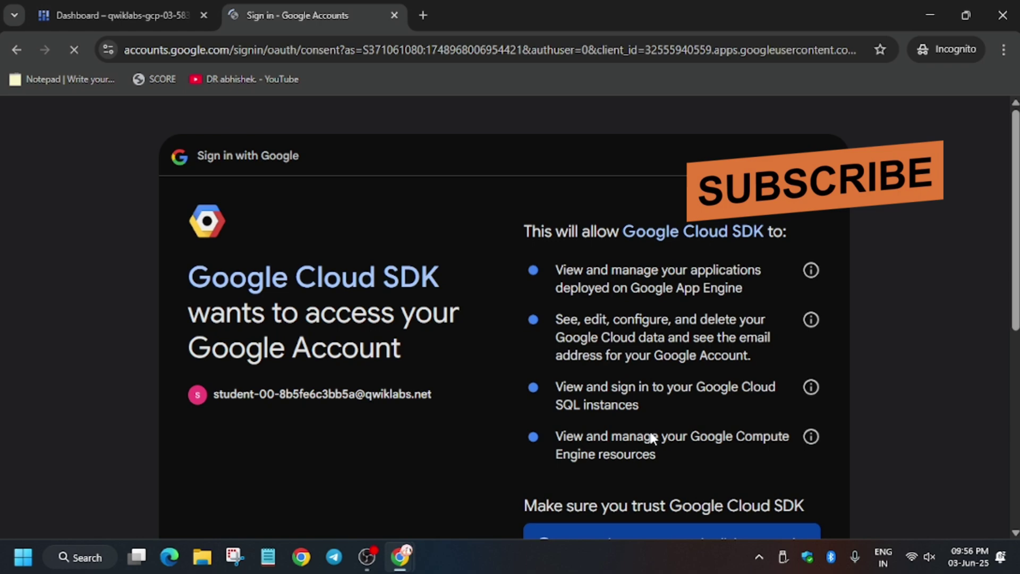
scroll(651, 438, down, 5)
click(748, 403)
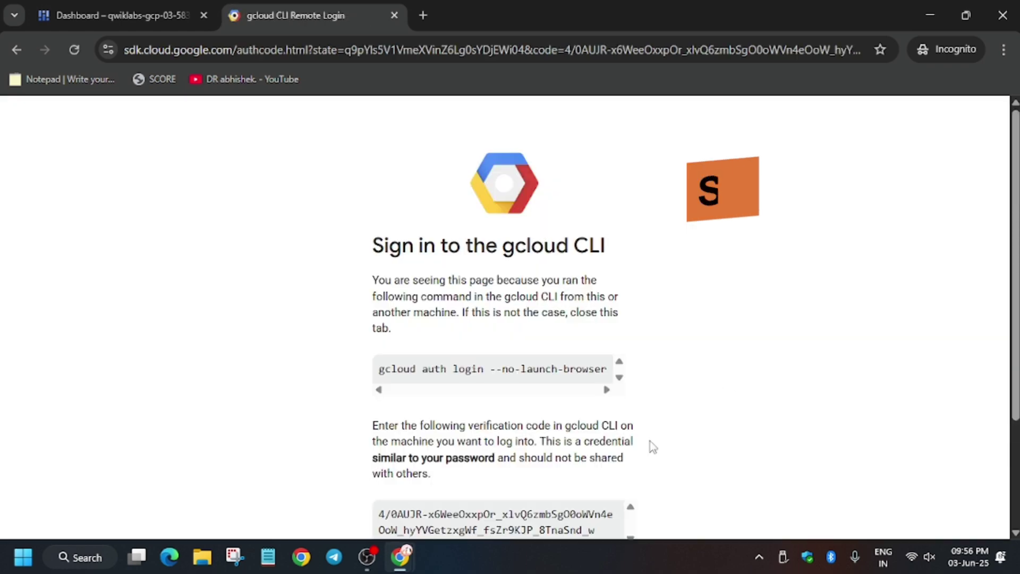
scroll(650, 441, down, 2)
Step: Paste the verification code into Cloud Shell to finish gcloud login, back in the first session
click(399, 432)
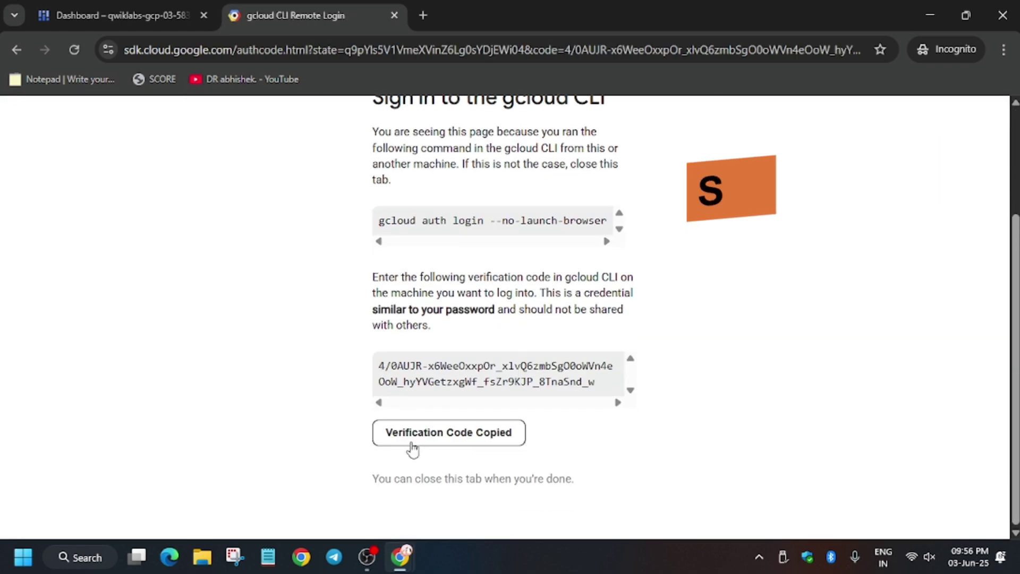
click(81, 4)
click(447, 369)
key(ctrl+v)
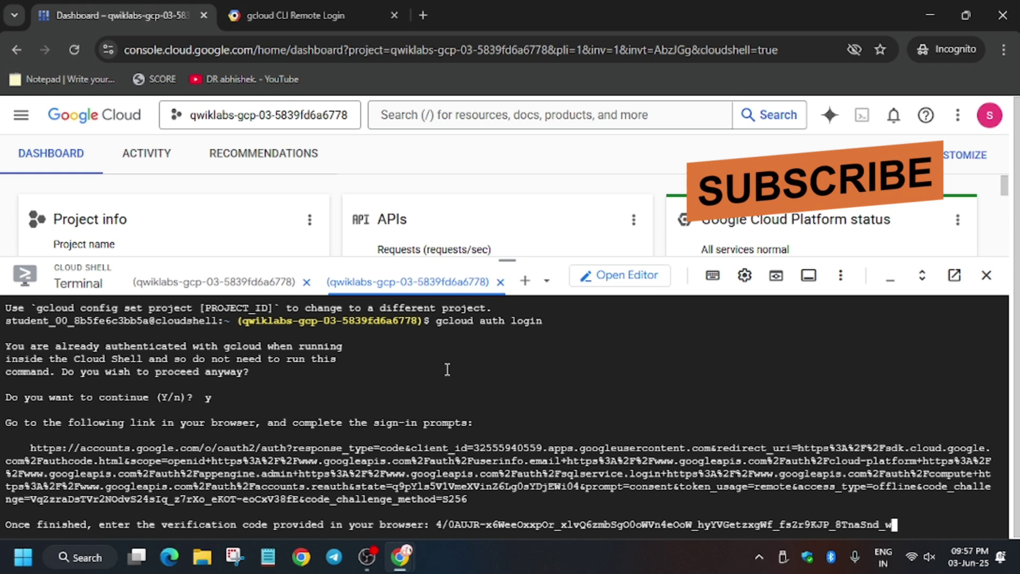
key(Return)
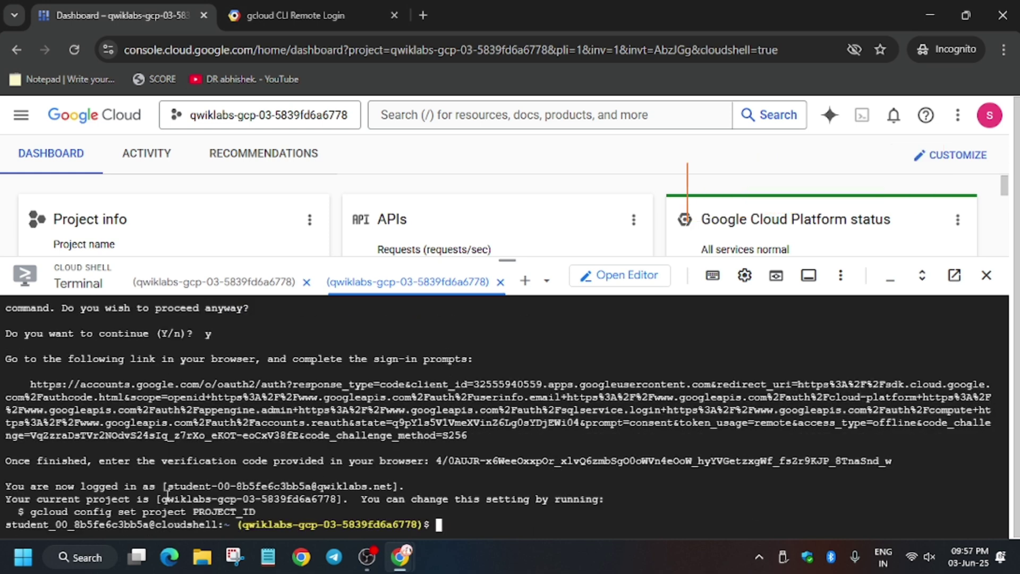
click(239, 282)
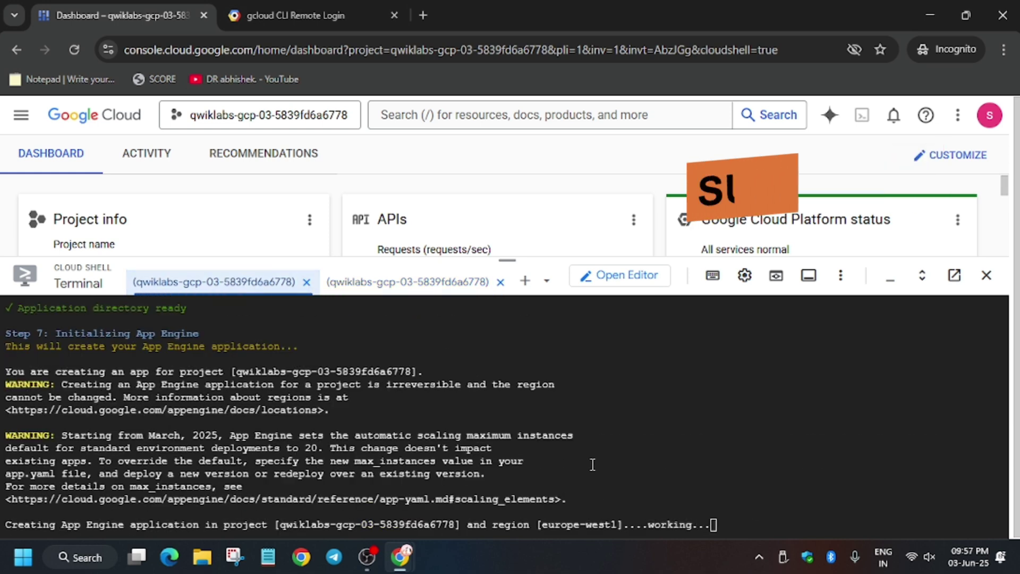
Step: Check progress on both lab checkpoints, then return to the Cloud Shell deployment
key(alt+Tab)
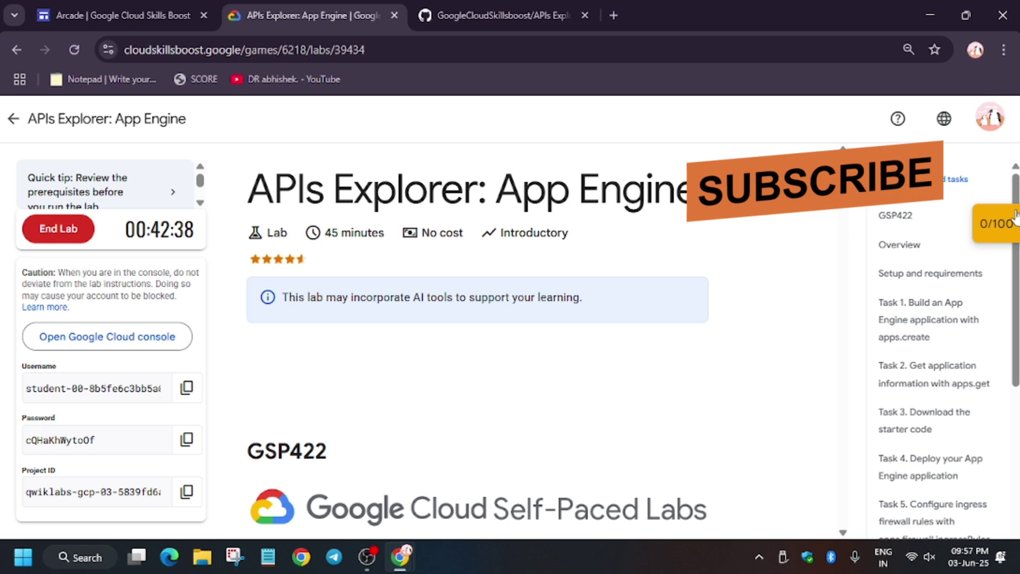
click(995, 230)
click(889, 270)
click(889, 308)
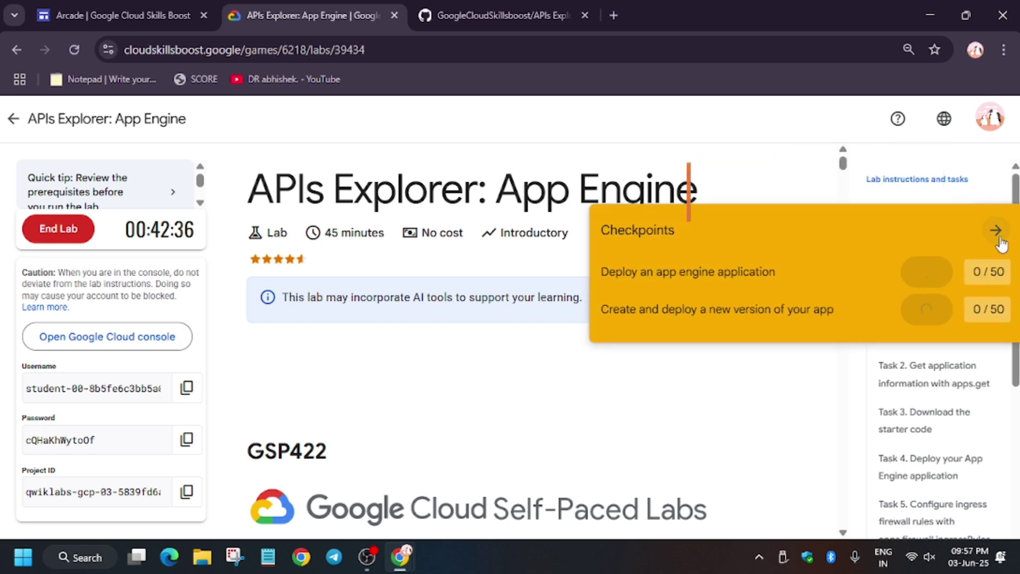
click(996, 231)
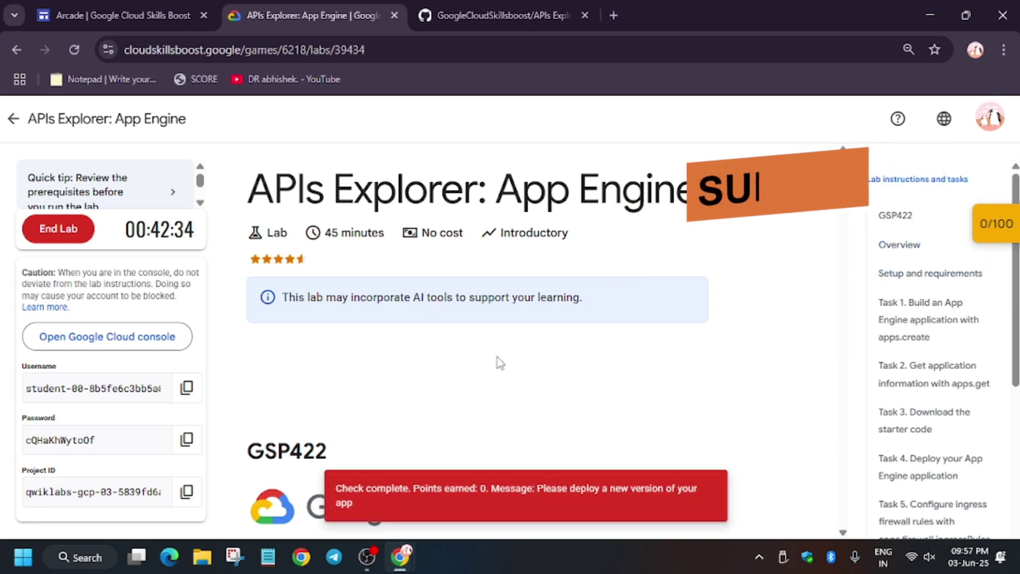
key(alt+Tab)
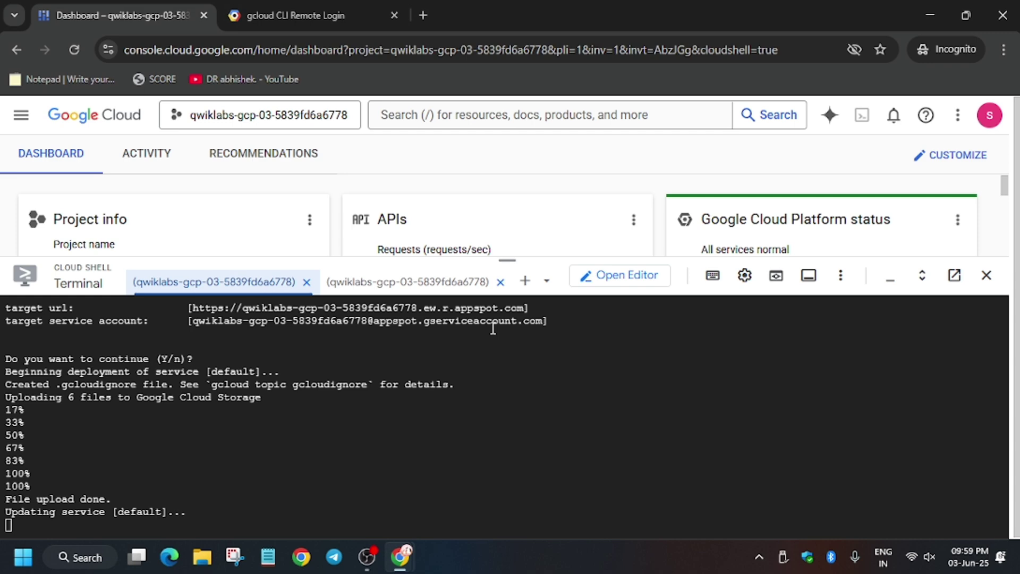
Step: Look at the lab checkpoints, then return to the Cloud Shell deployment output
key(alt+Tab)
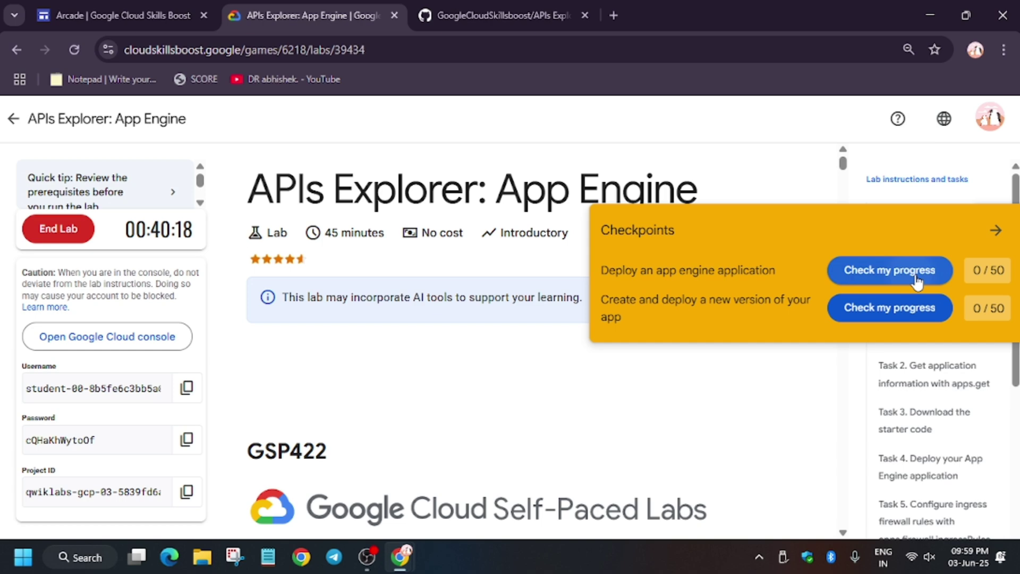
click(927, 309)
key(alt+Tab)
scroll(305, 482, up, 2)
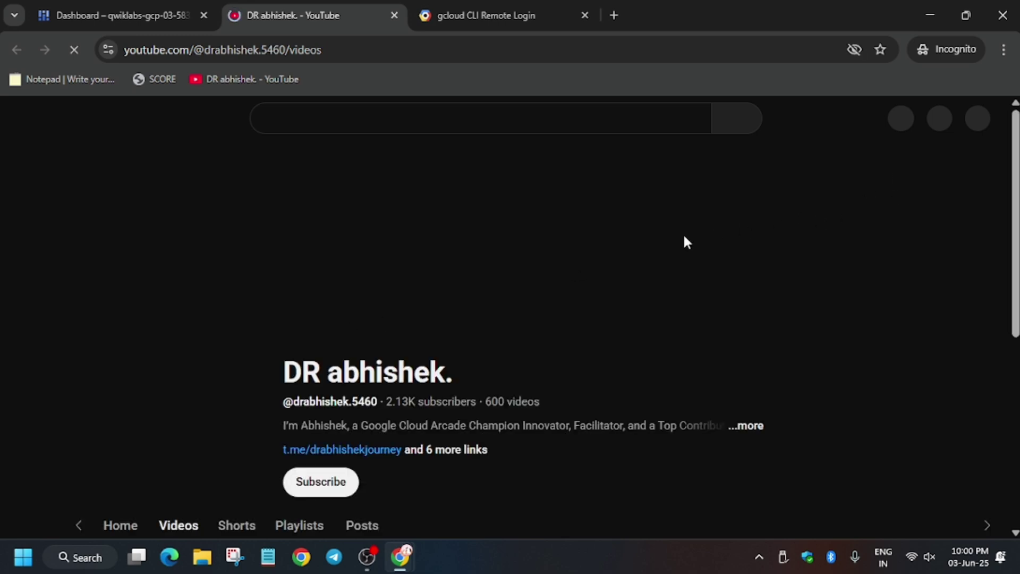
scroll(582, 259, down, 3)
scroll(582, 259, down, 3)
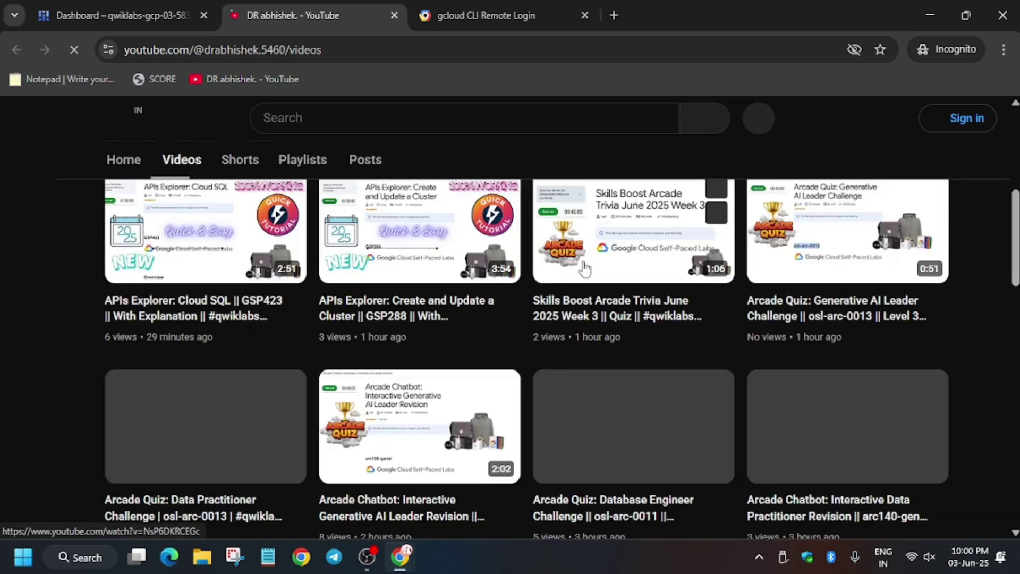
scroll(585, 267, down, 3)
scroll(583, 267, up, 3)
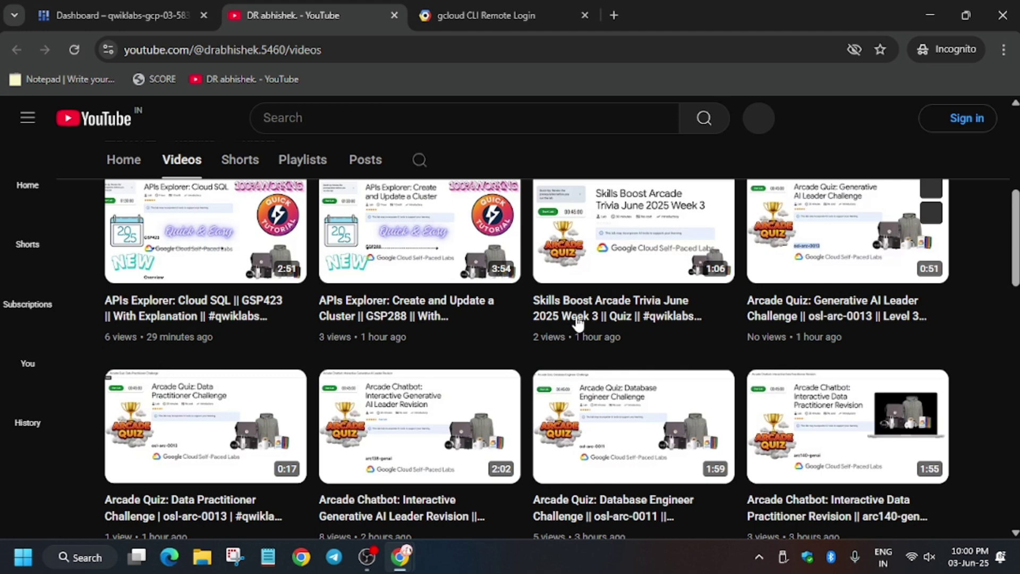
mouse_move(634, 426)
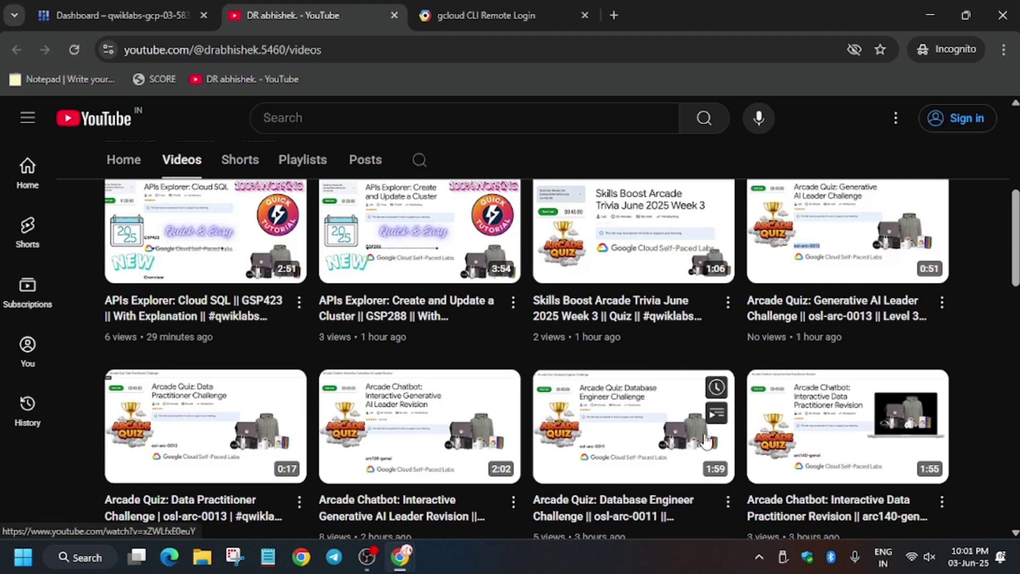
Step: Return to the Cloud Console tab, then recheck the new-version checkpoint on the lab page
click(114, 14)
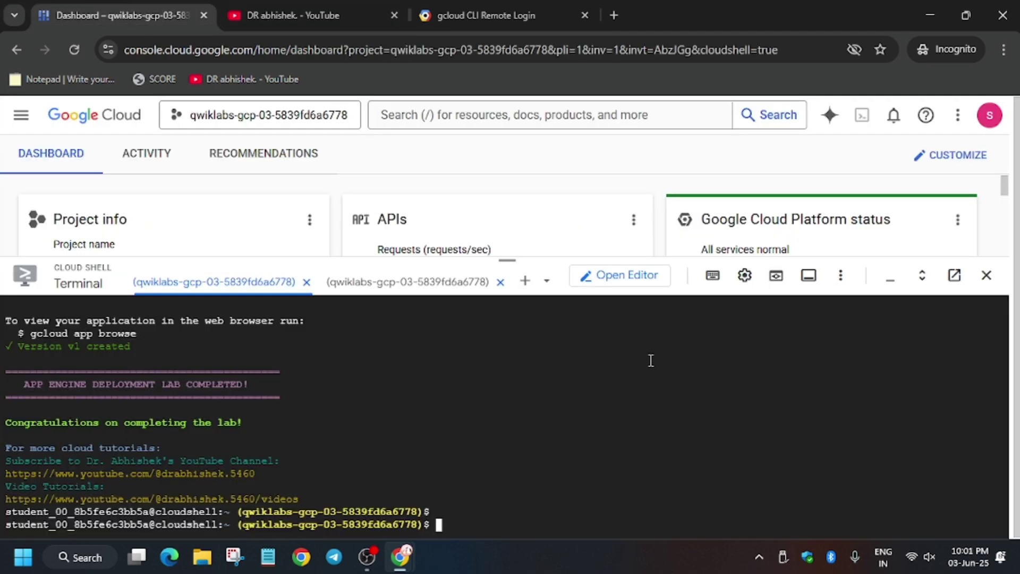
key(alt+Tab)
click(917, 323)
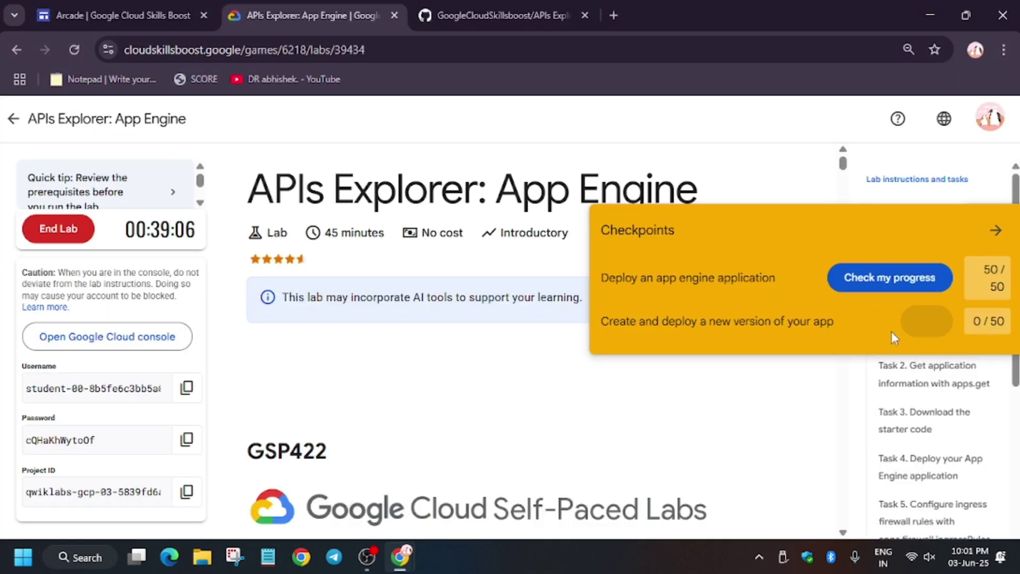
Step: Reload the lab page to confirm the 100/100 score, then end the lab
click(997, 230)
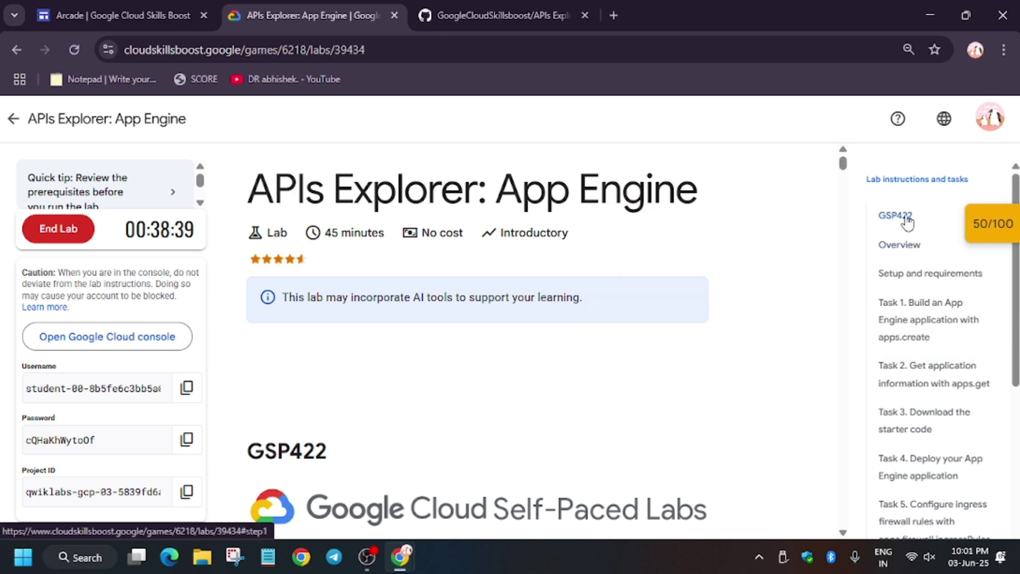
click(907, 221)
scroll(765, 263, up, 3)
triple_click(568, 191)
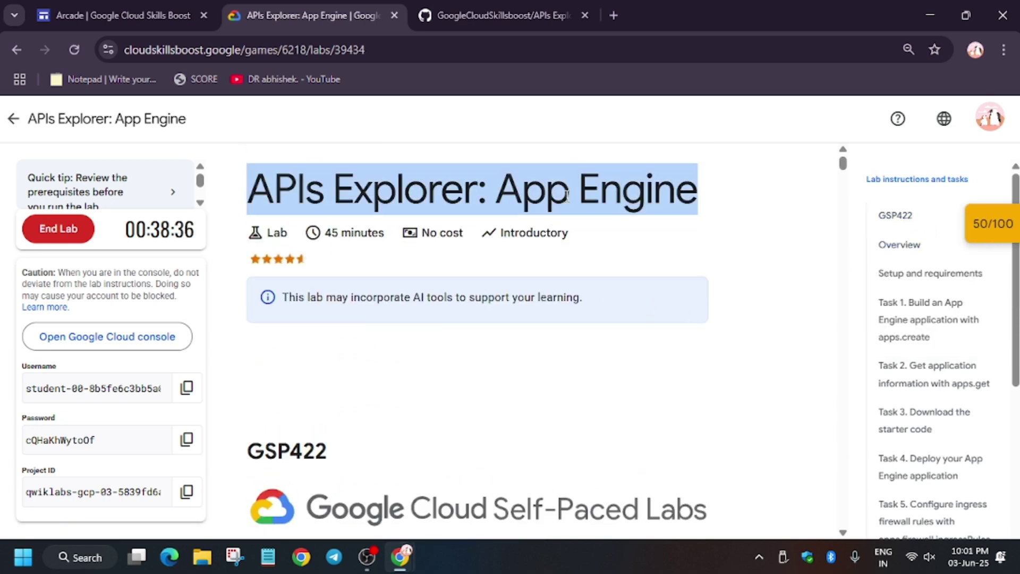
click(74, 49)
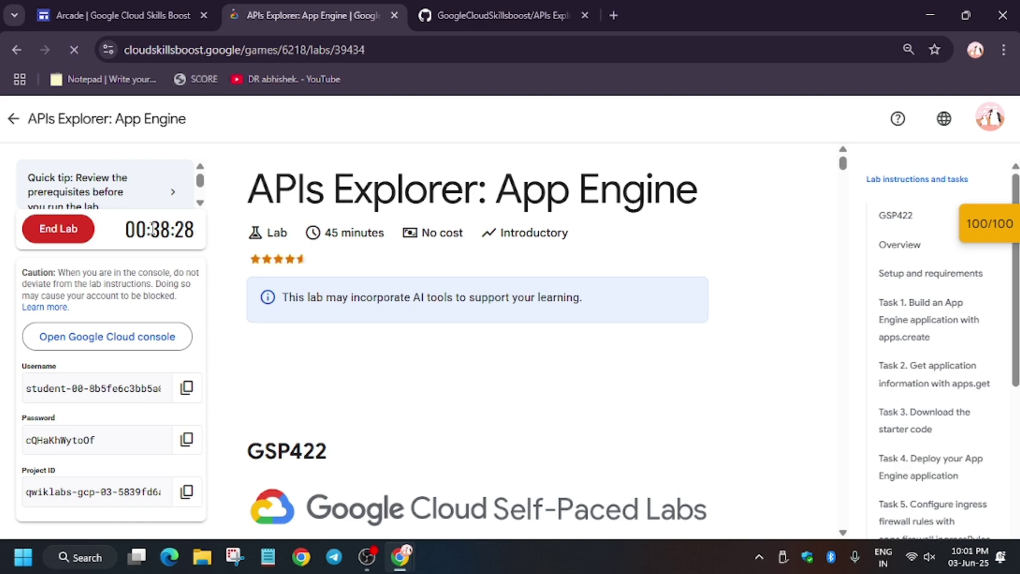
click(58, 229)
click(647, 365)
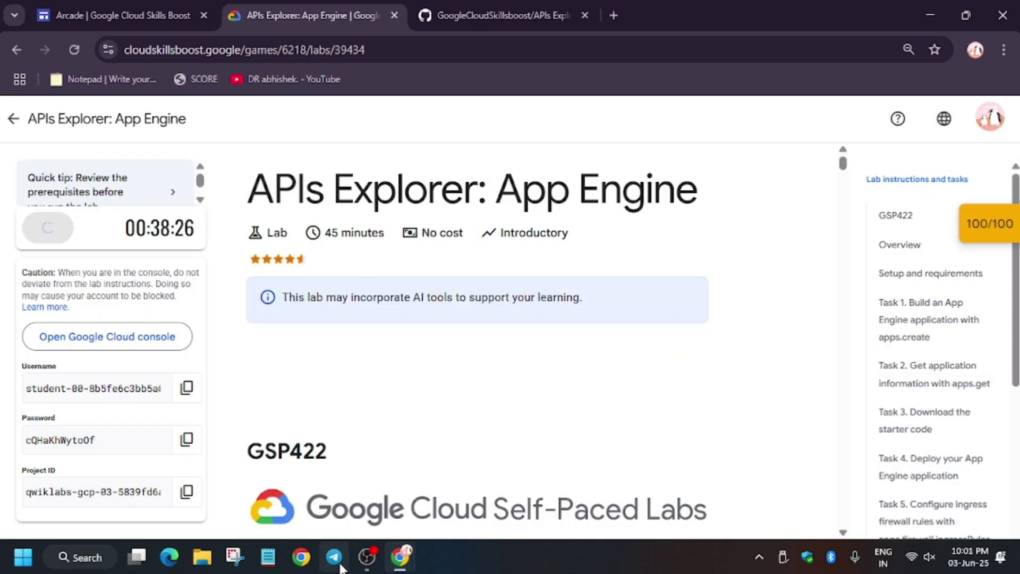